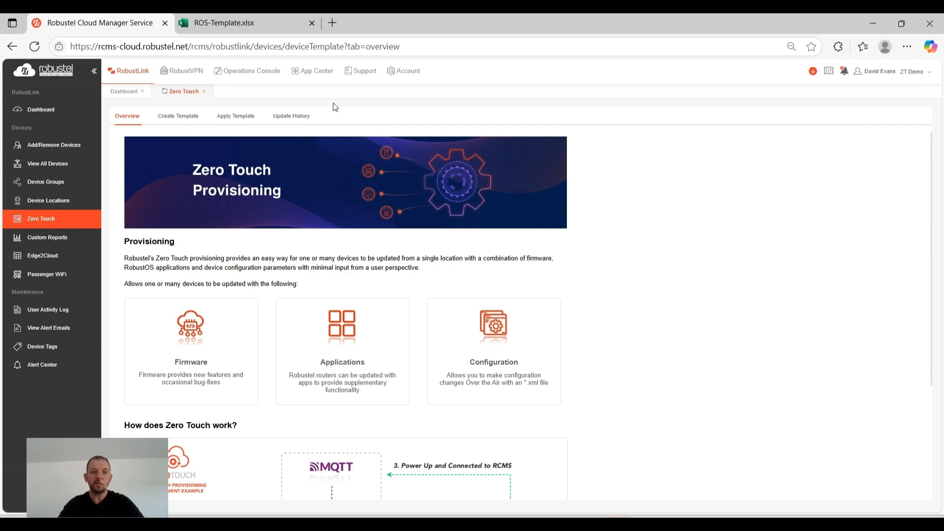
# View the Operations Console dashboard and the list of all devices in RobustLink, examining each device's active connection
pyautogui.click(224, 73)
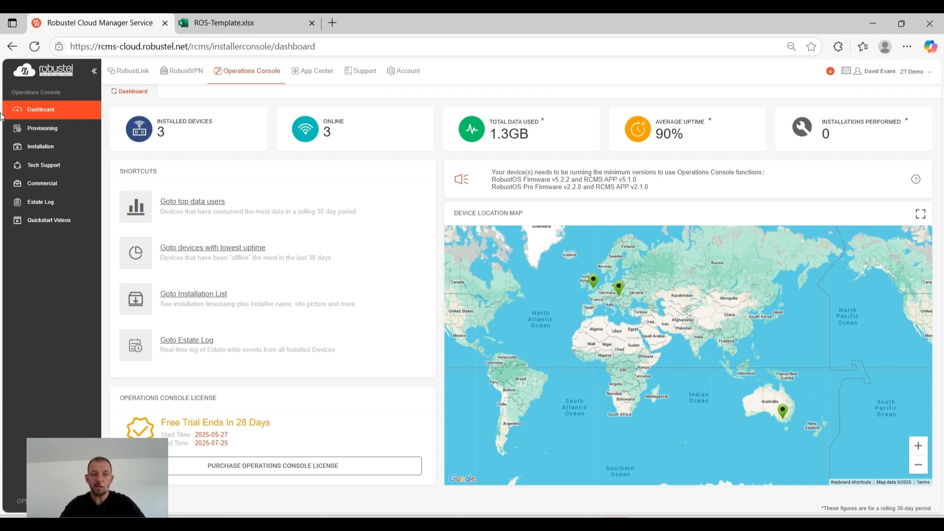
pyautogui.click(124, 75)
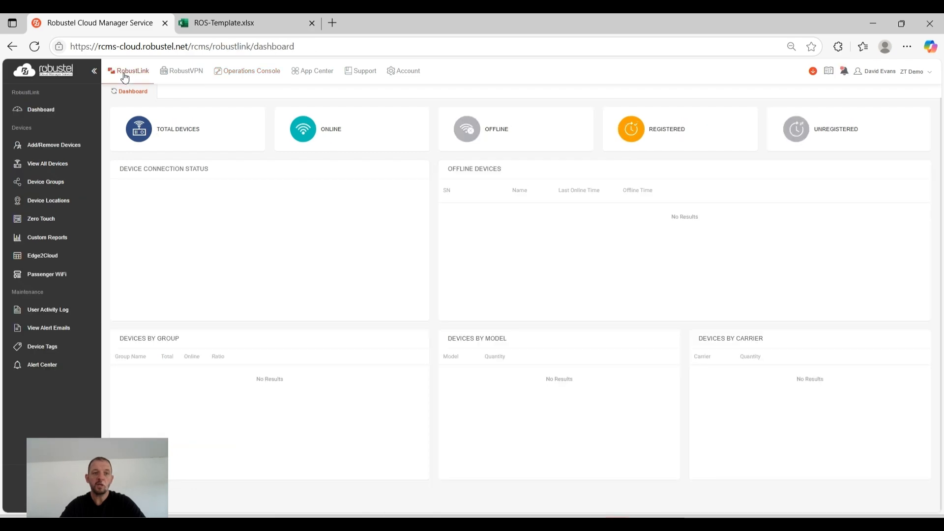
pyautogui.click(54, 168)
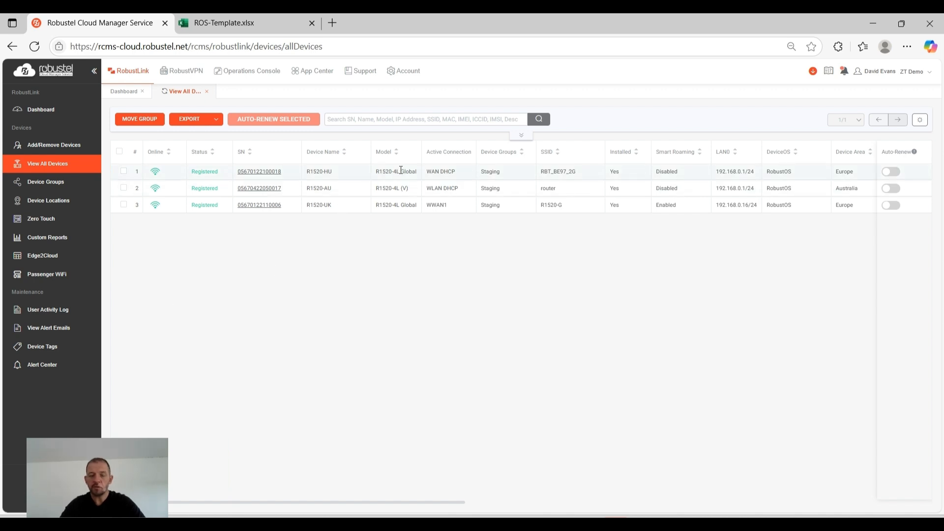
pyautogui.moveTo(430, 172); pyautogui.dragTo(445, 209)
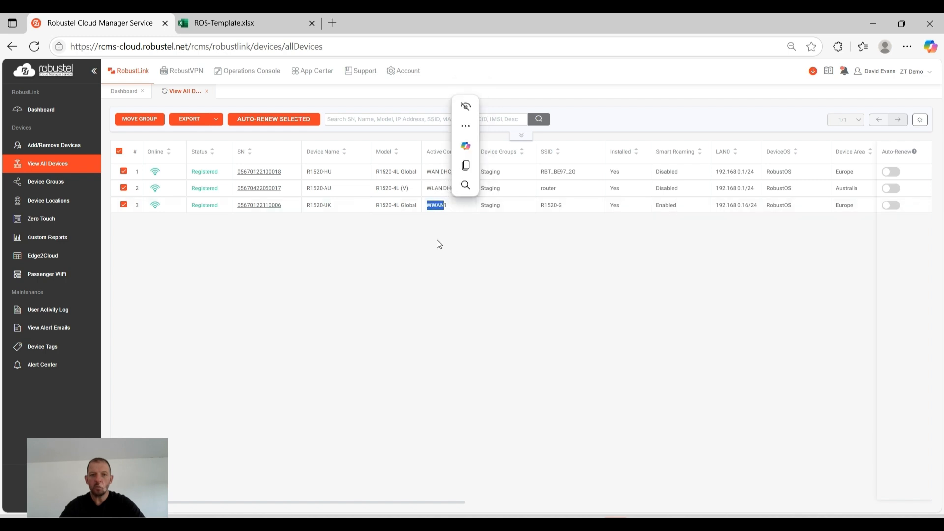
pyautogui.click(428, 276)
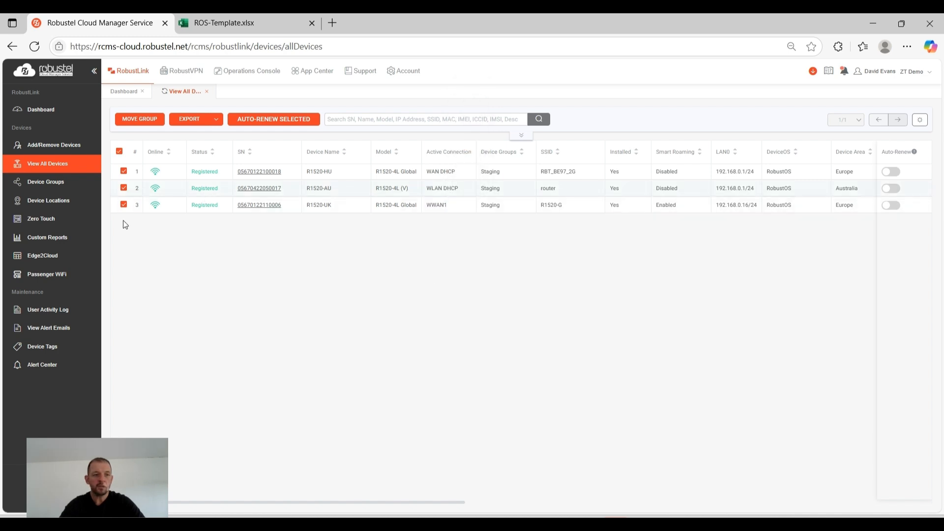
# Open the Zero Touch section in RobustLink at its page for creating and managing templates
pyautogui.click(47, 221)
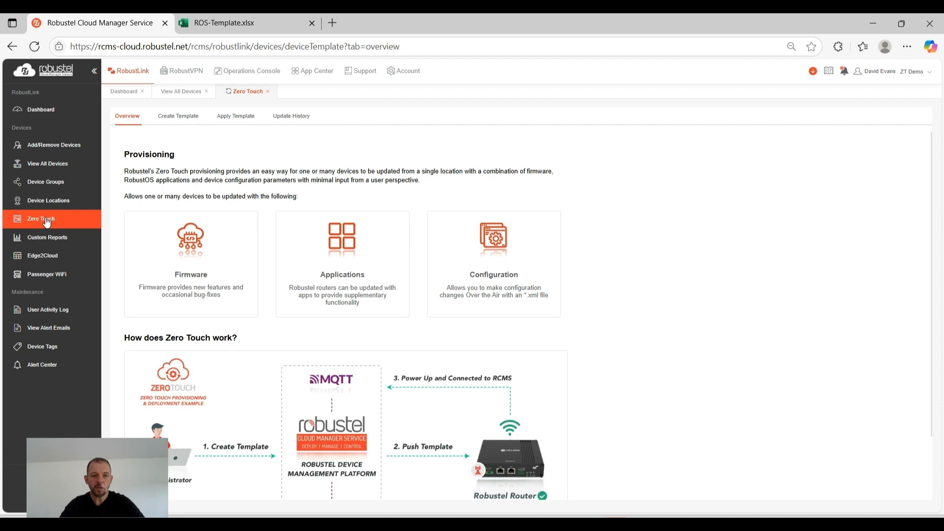
pyautogui.click(176, 121)
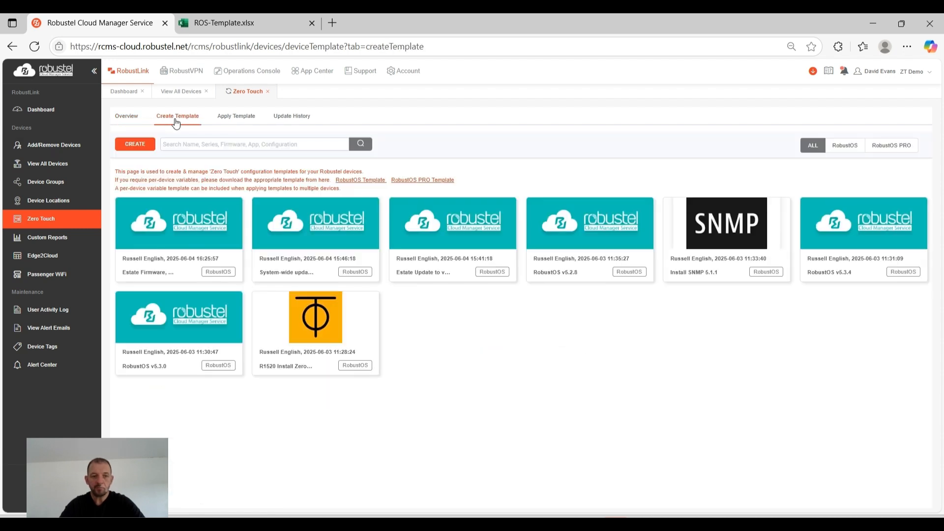
pyautogui.click(130, 145)
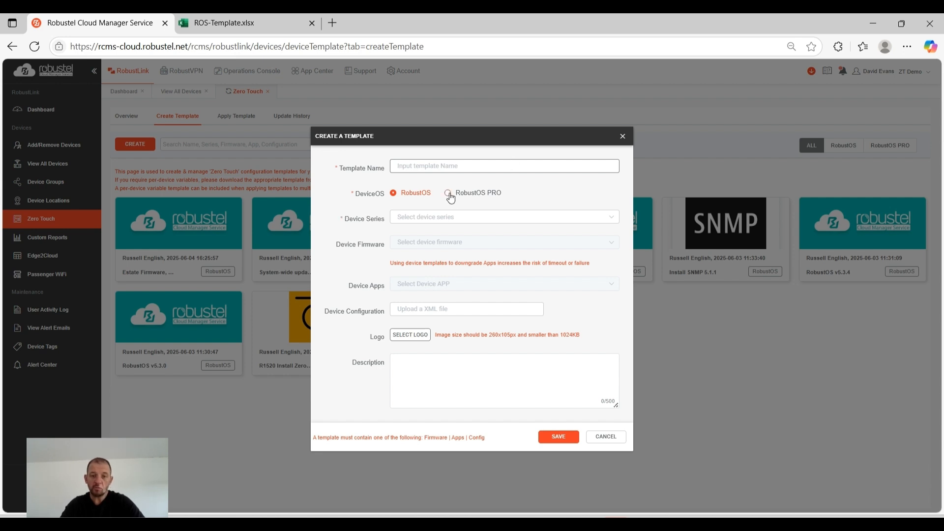
pyautogui.click(440, 220)
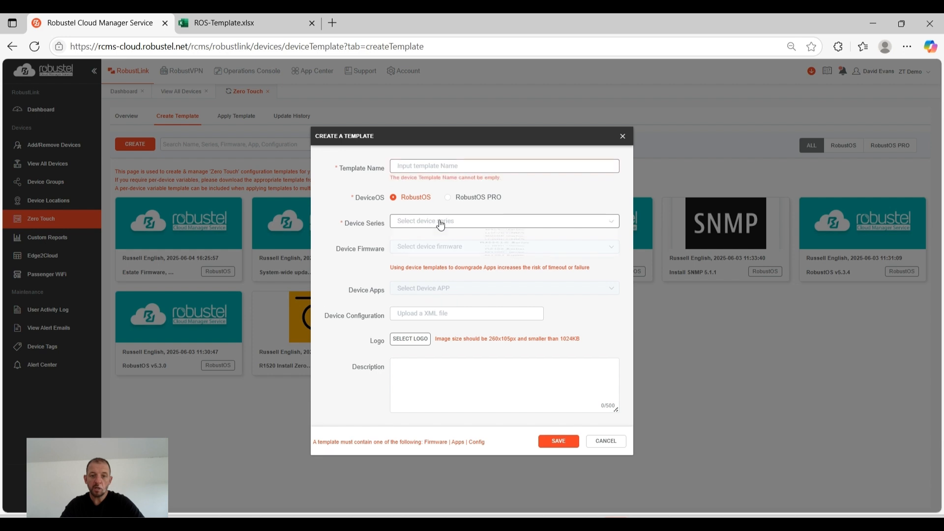
pyautogui.click(498, 248)
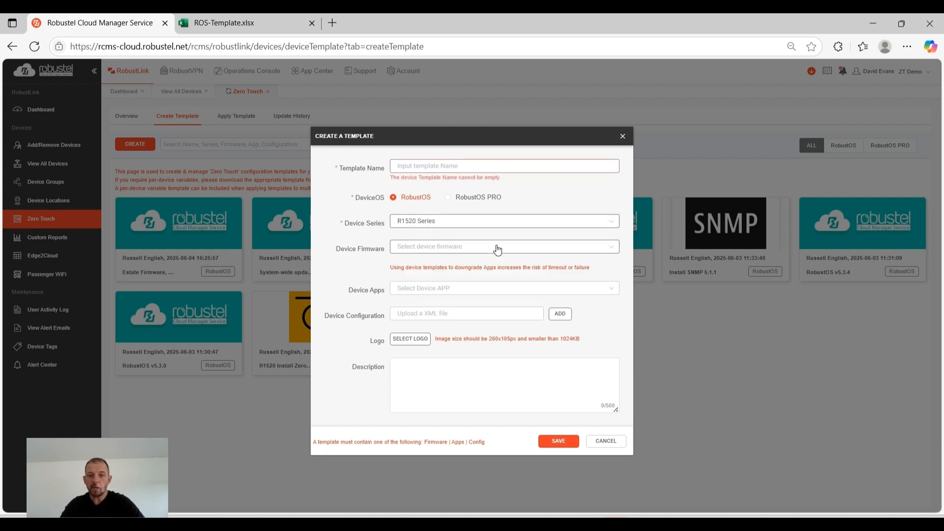
pyautogui.click(451, 249)
pyautogui.click(474, 265)
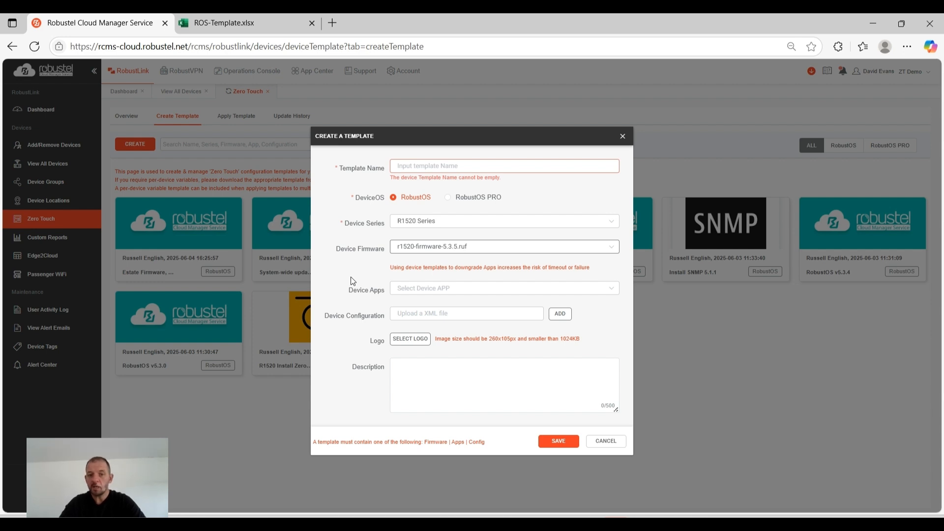
pyautogui.click(466, 291)
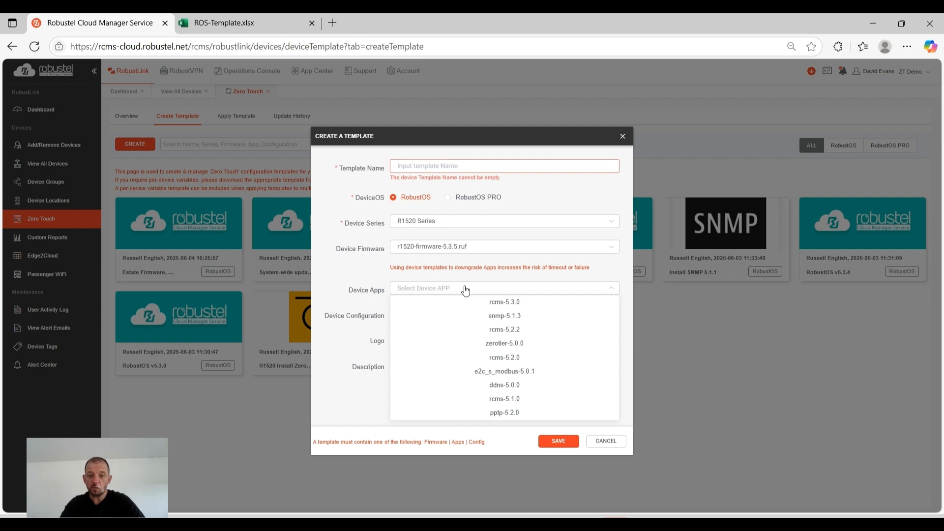
pyautogui.click(505, 316)
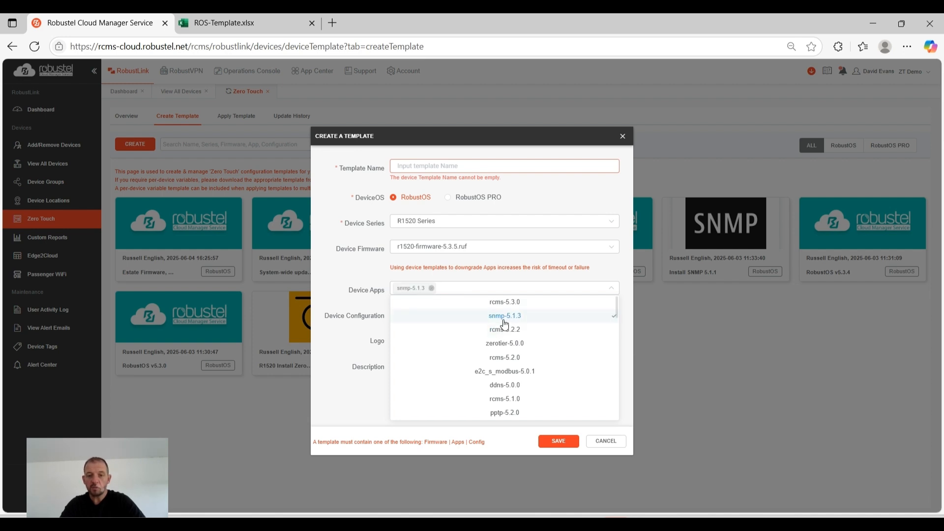
pyautogui.click(496, 377)
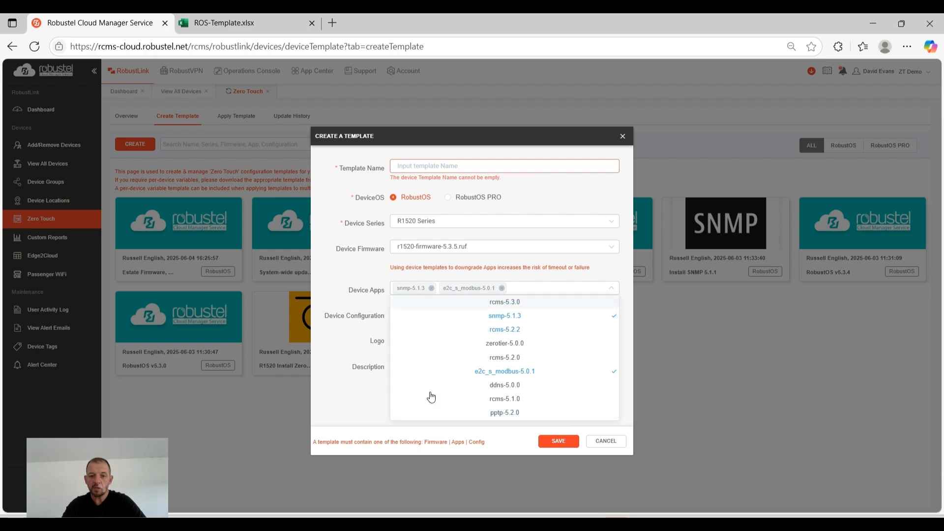
pyautogui.click(608, 442)
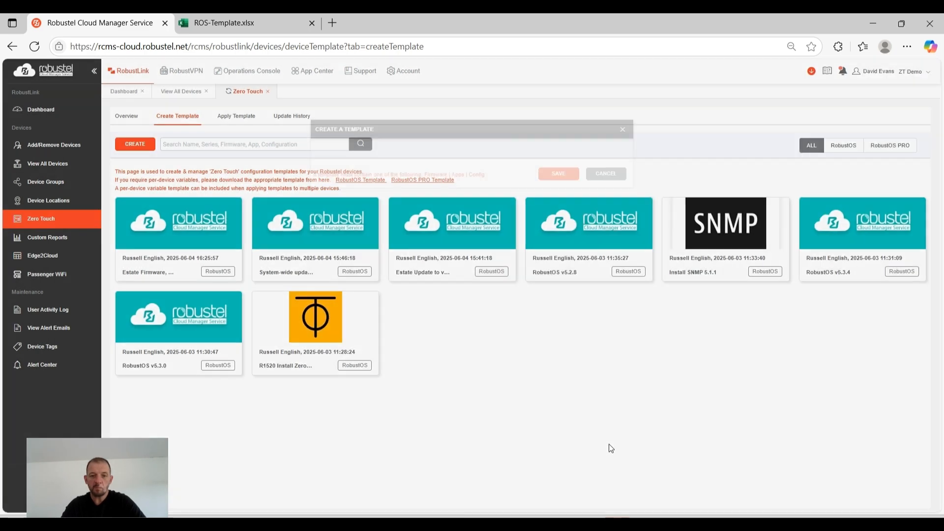
# Start a new RobustOS template for the R1520 Series with firmware r1520-firmware-5.3.5.ruf and the app snmp-5.1.3
pyautogui.click(135, 145)
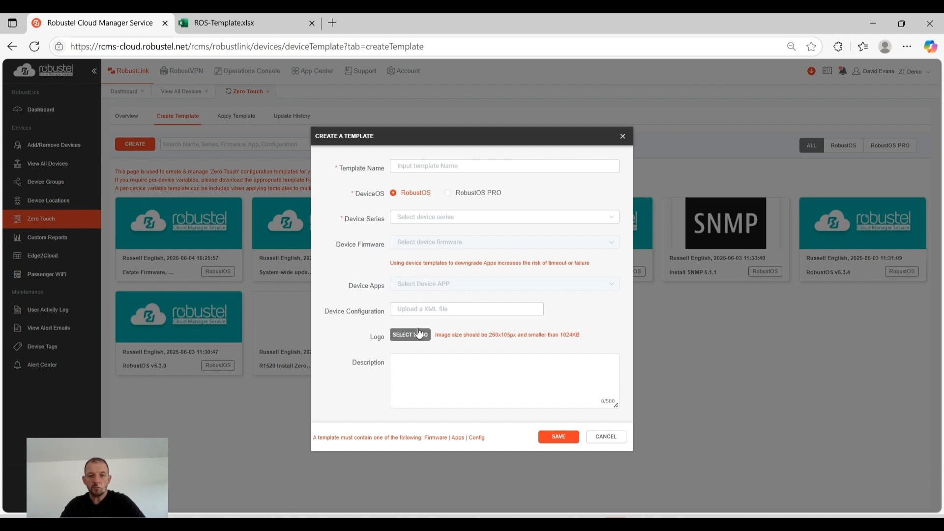
pyautogui.click(420, 218)
pyautogui.click(477, 245)
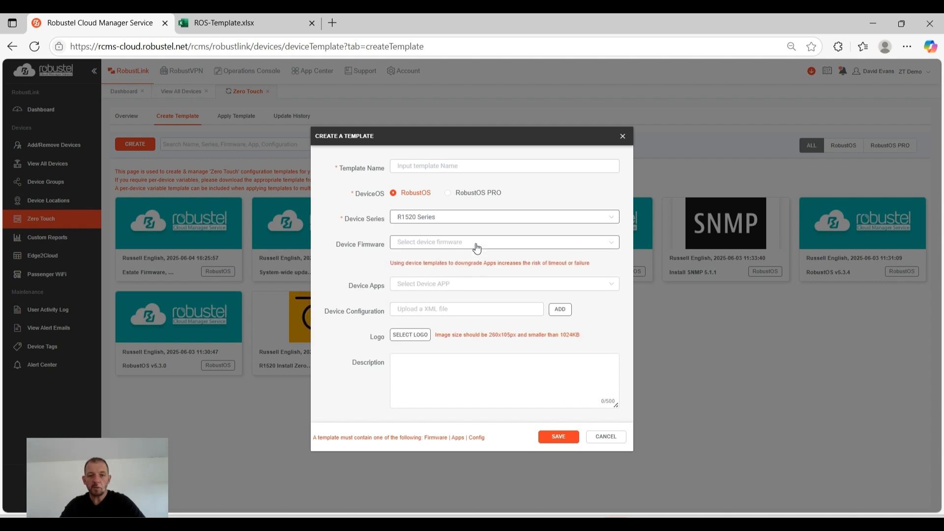
pyautogui.click(476, 243)
pyautogui.click(494, 257)
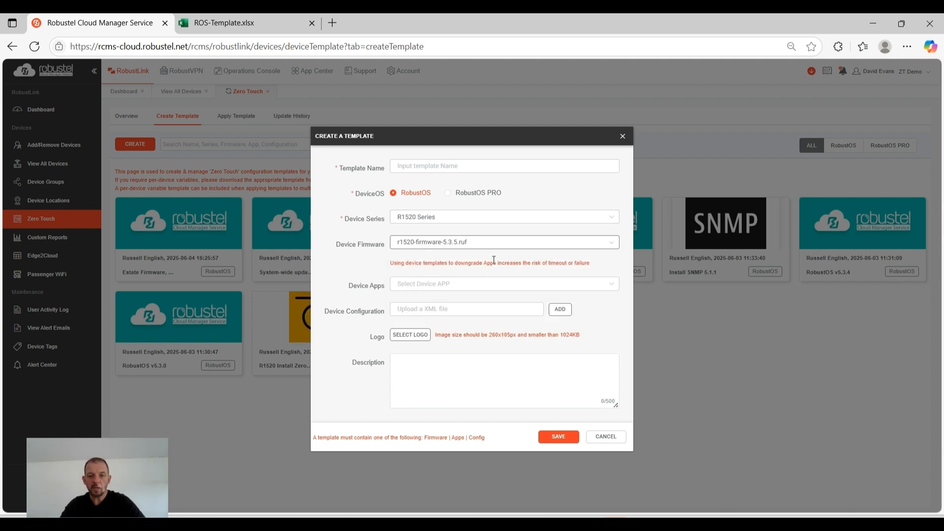
pyautogui.click(473, 285)
pyautogui.click(491, 313)
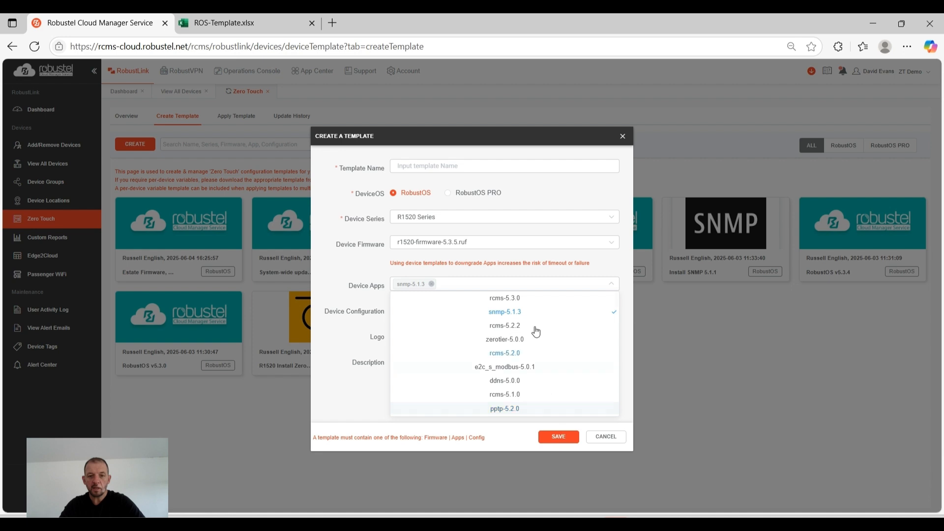
pyautogui.click(353, 389)
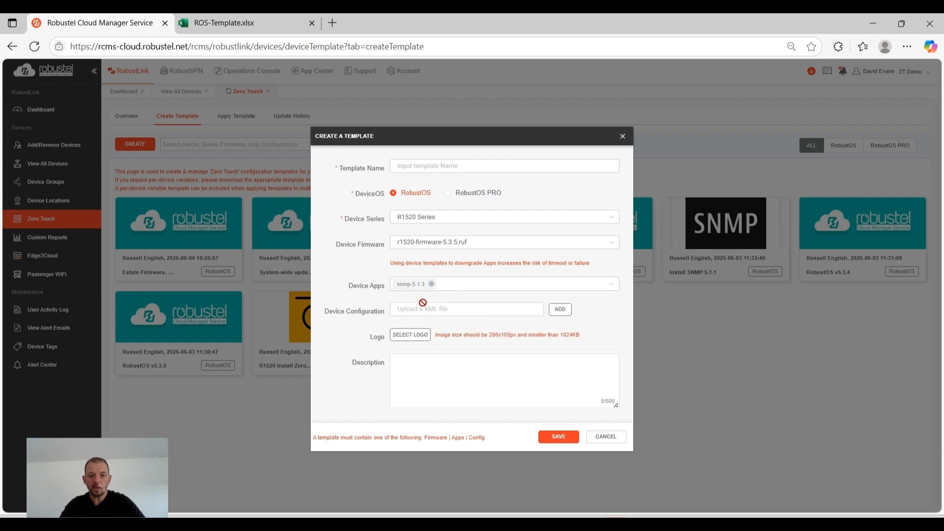
pyautogui.click(558, 311)
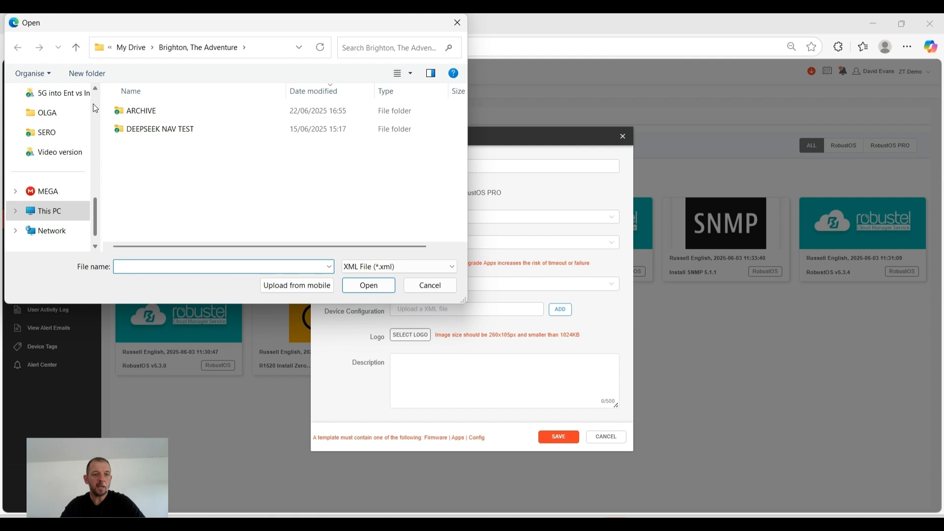
pyautogui.scroll(10, 95, 108)
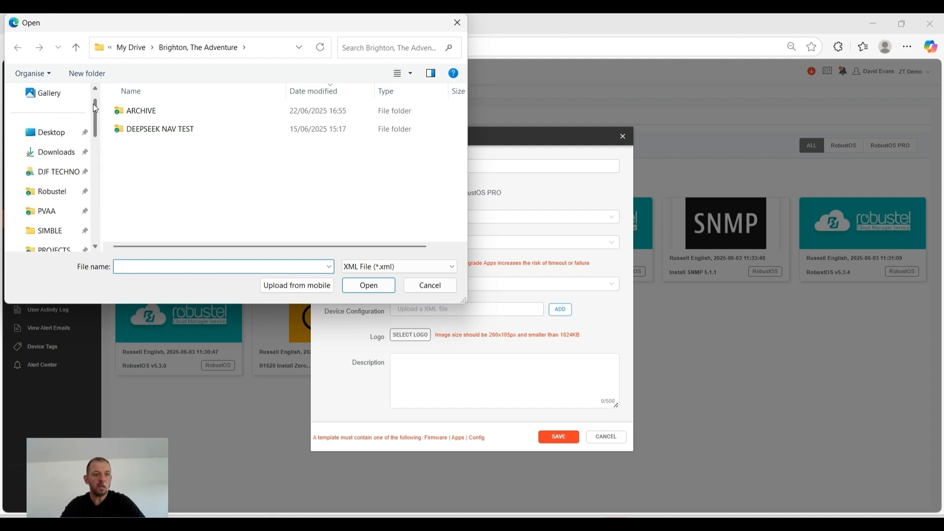
pyautogui.click(48, 131)
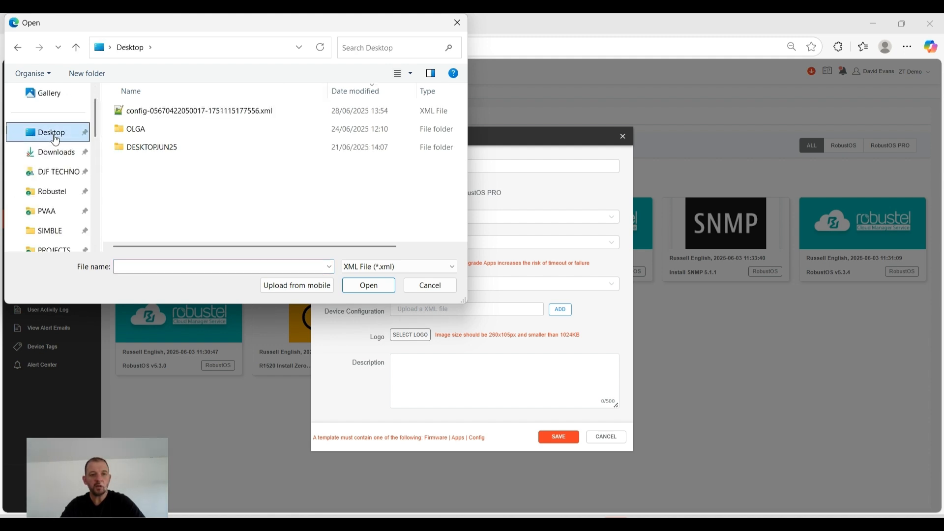
pyautogui.doubleClick(186, 111)
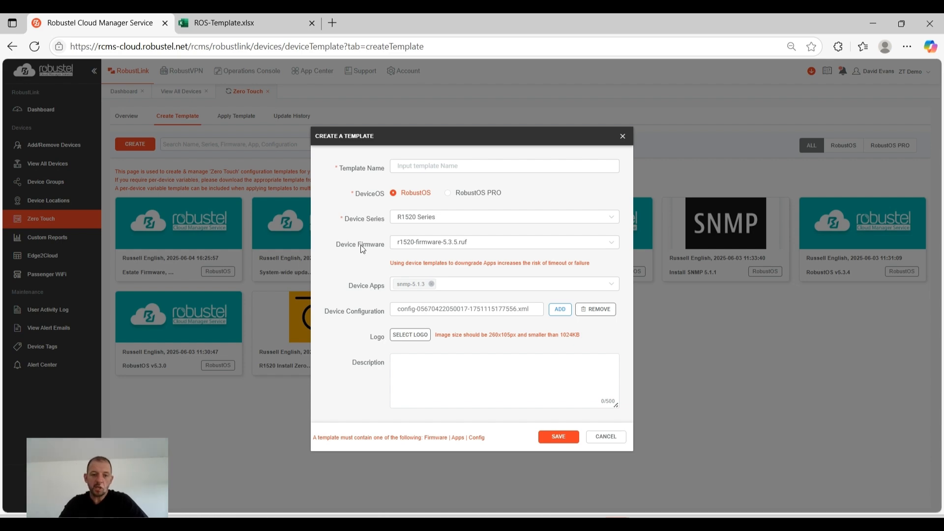
pyautogui.click(607, 437)
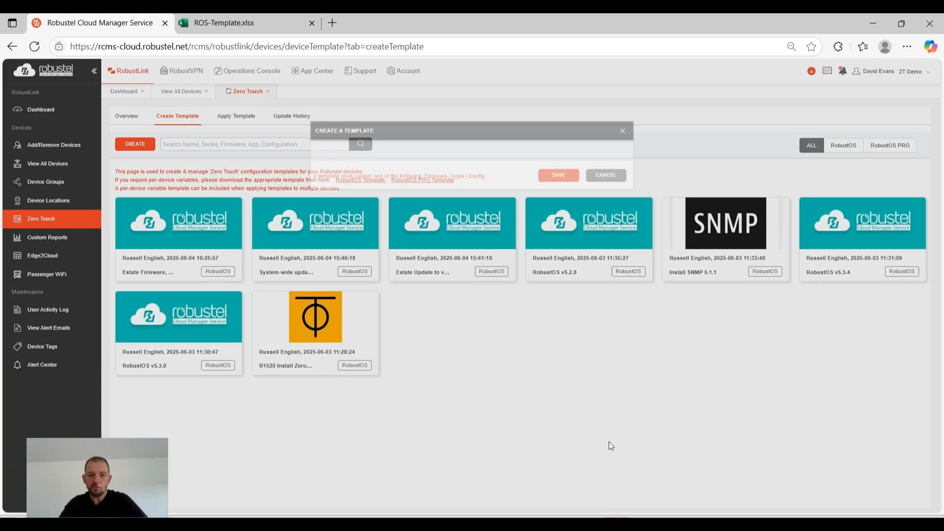
# Choose the R1520 Series and the template "Estate Update to v5.3.4" for applying to devices
pyautogui.click(238, 123)
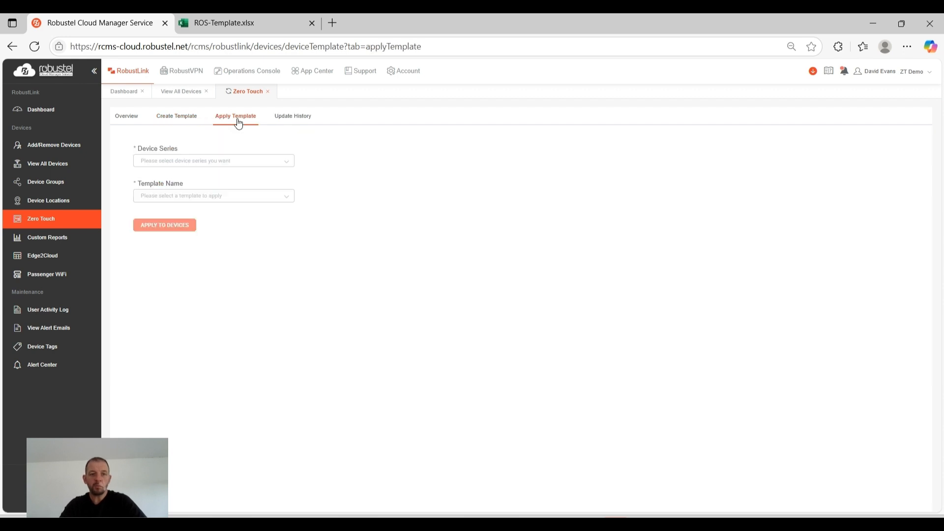
pyautogui.click(289, 163)
pyautogui.click(268, 178)
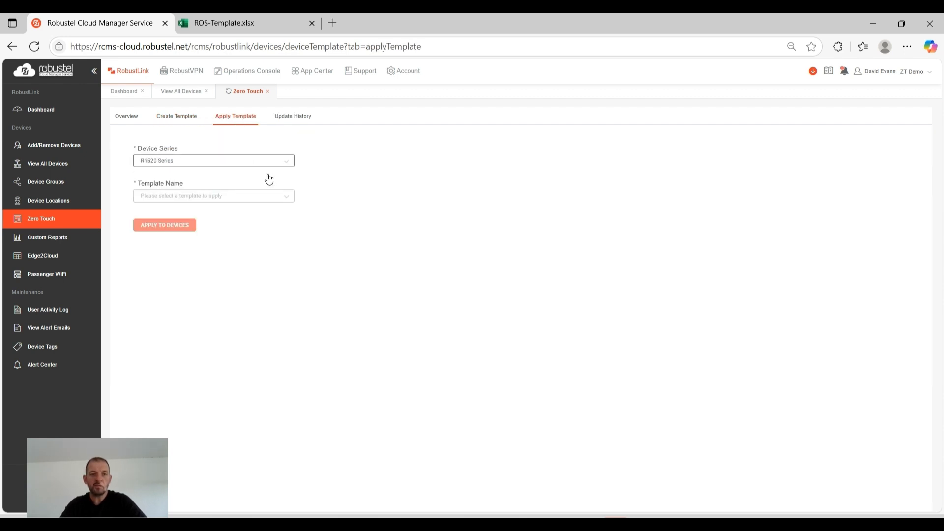
pyautogui.click(285, 197)
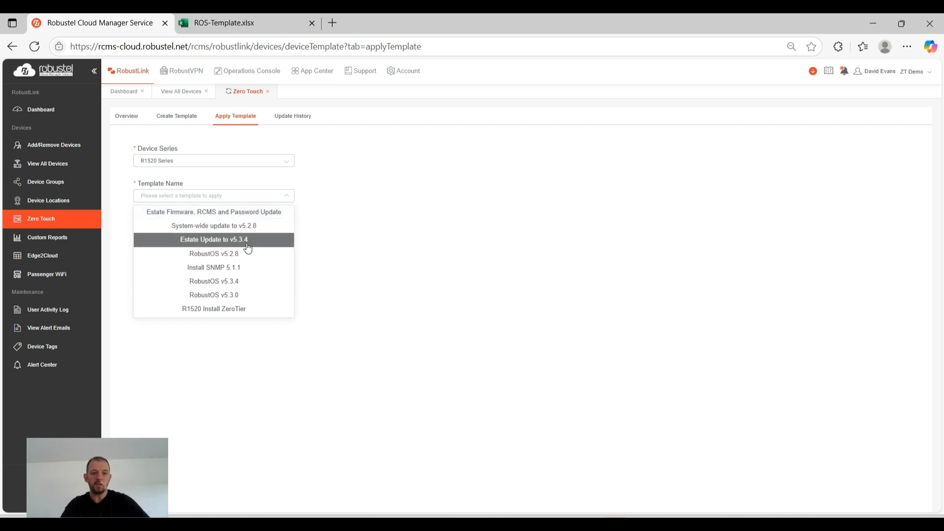
pyautogui.click(248, 239)
# Try applying the chosen template to device R1520-HU with an immediate update, and back out at the confirmation
pyautogui.click(164, 225)
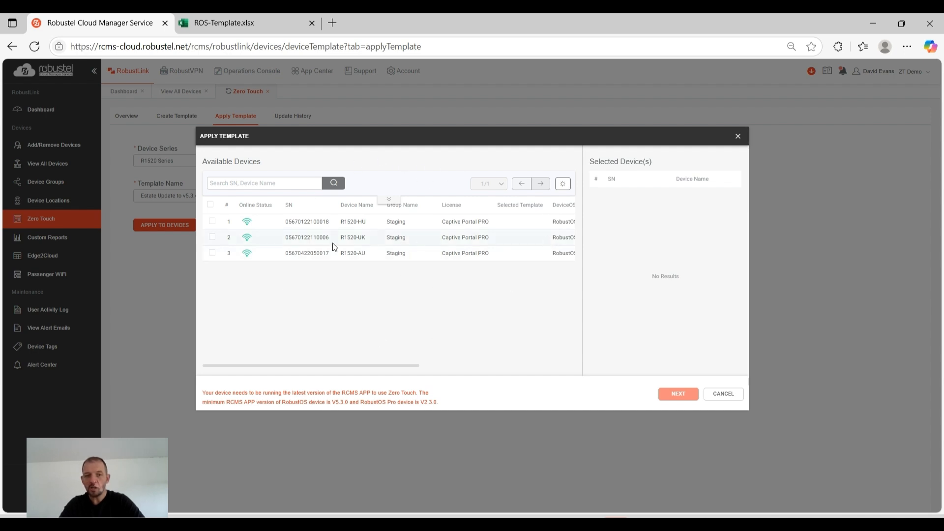
pyautogui.click(212, 222)
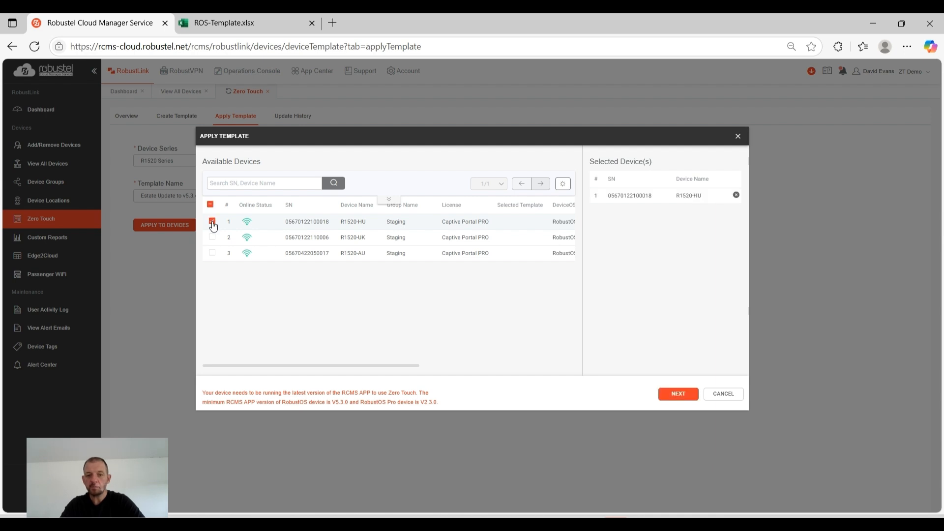
pyautogui.click(678, 394)
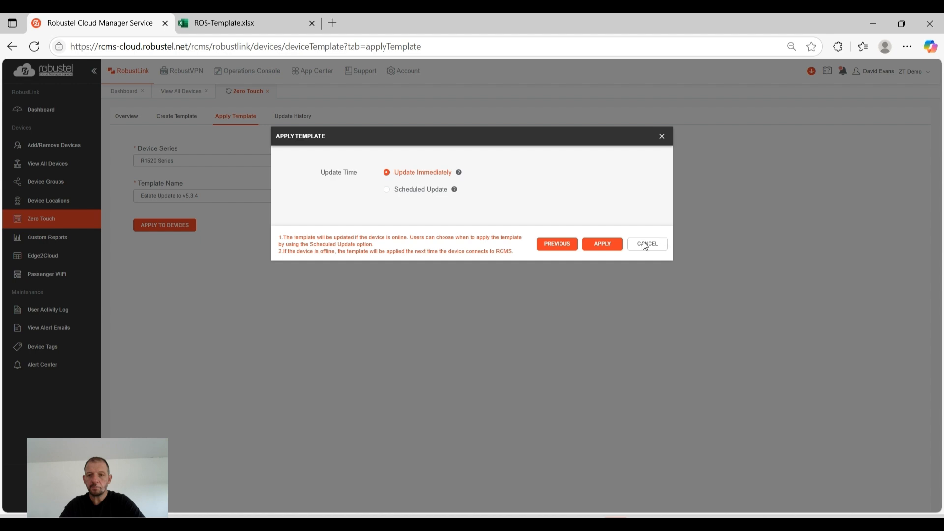
pyautogui.click(600, 246)
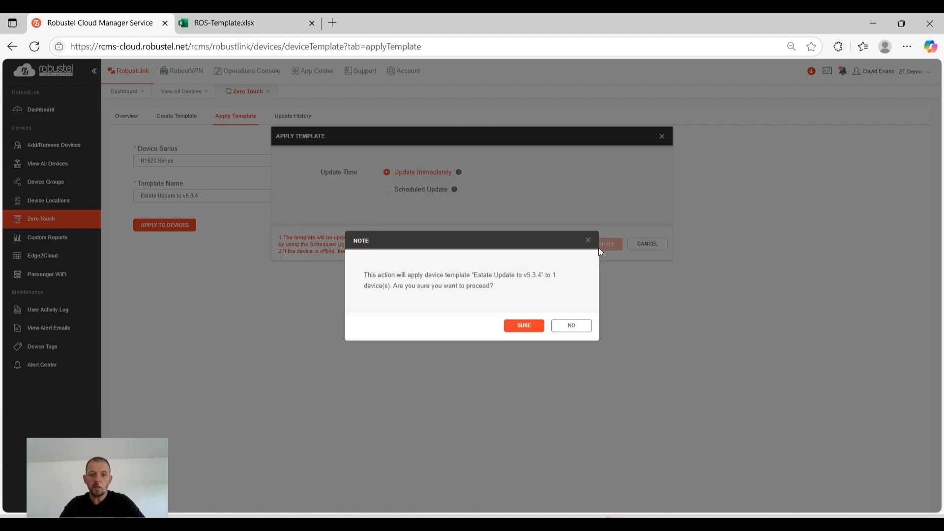
pyautogui.click(582, 329)
pyautogui.click(653, 246)
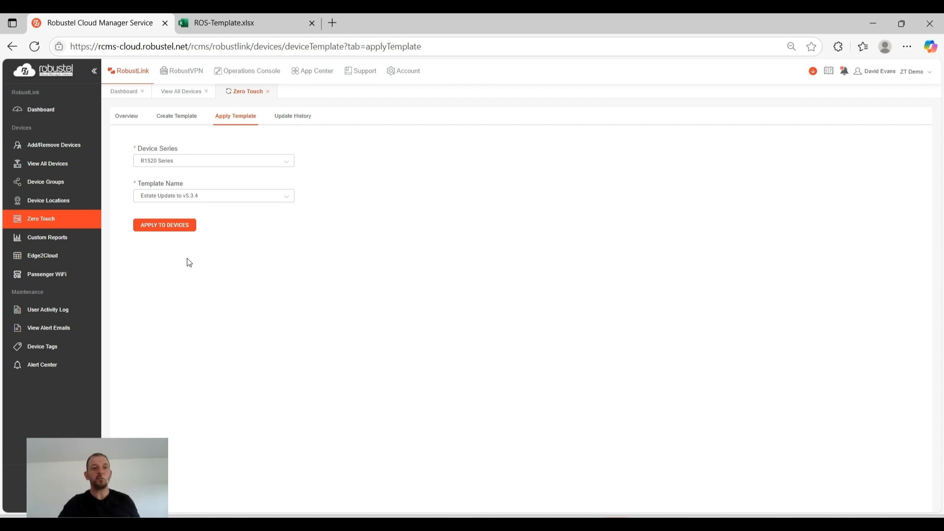
# Return to the template creation page and view the per-device variable spreadsheet ROS-Template.xlsx
pyautogui.click(175, 117)
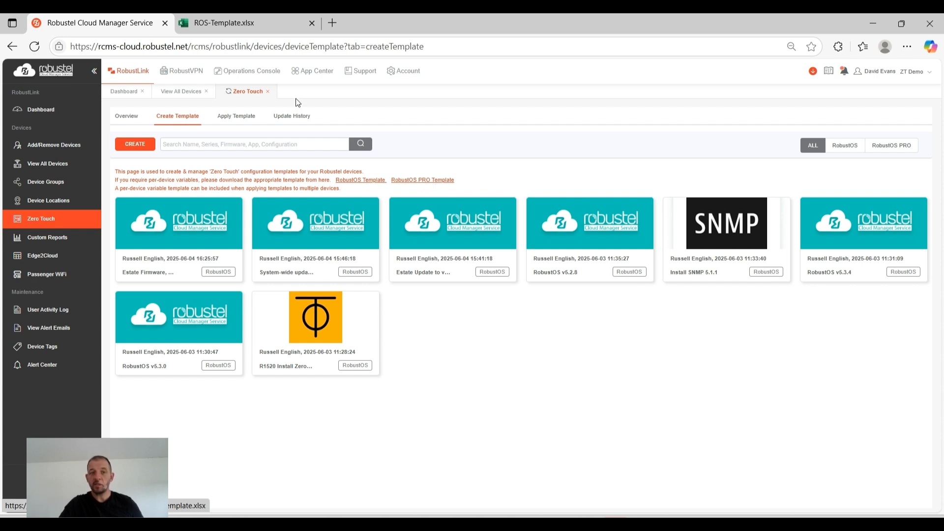
pyautogui.click(248, 24)
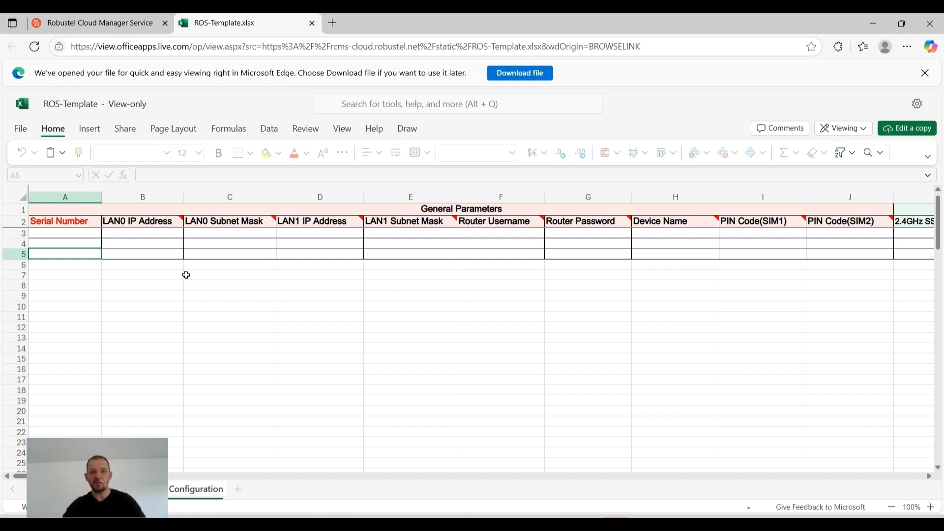
# Examine the Serial Number column and the empty device rows beneath it in the per-device variable spreadsheet
pyautogui.click(77, 234)
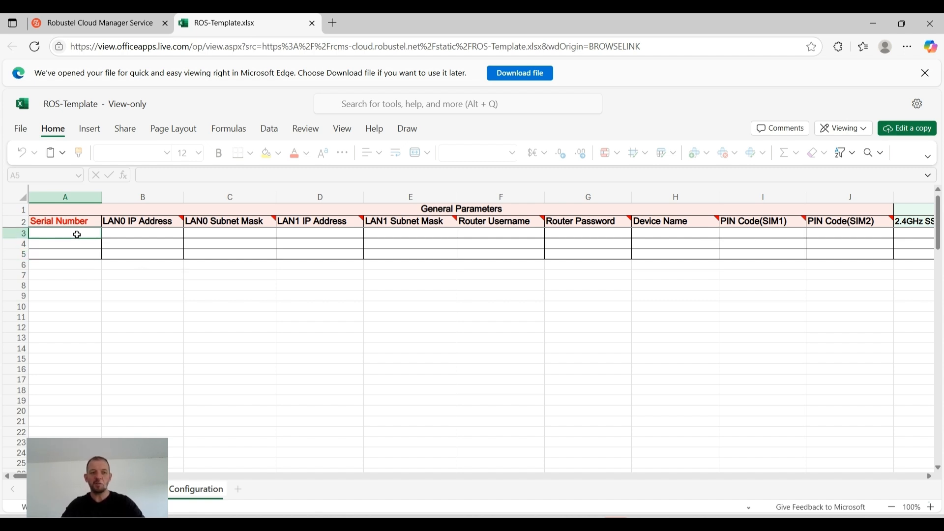
pyautogui.press('Down')
pyautogui.press('Down')
pyautogui.press('Down')
pyautogui.press('Down')
pyautogui.press('Down')
pyautogui.press('Down')
pyautogui.press('Down')
pyautogui.press('Down')
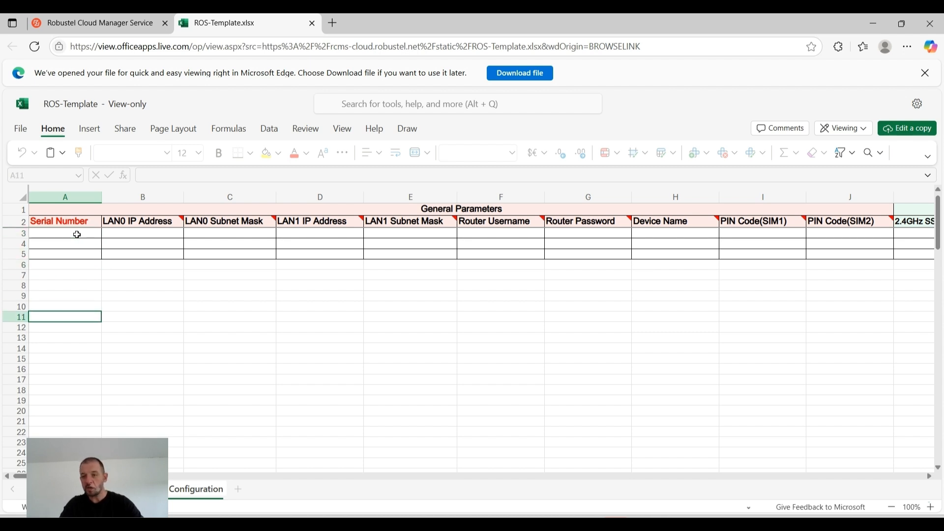
pyautogui.press('Up')
pyautogui.press('Up')
pyautogui.press('Up')
pyautogui.press('Up')
pyautogui.press('Up')
pyautogui.press('Up')
pyautogui.press('Up')
pyautogui.press('Up')
pyautogui.press('Up')
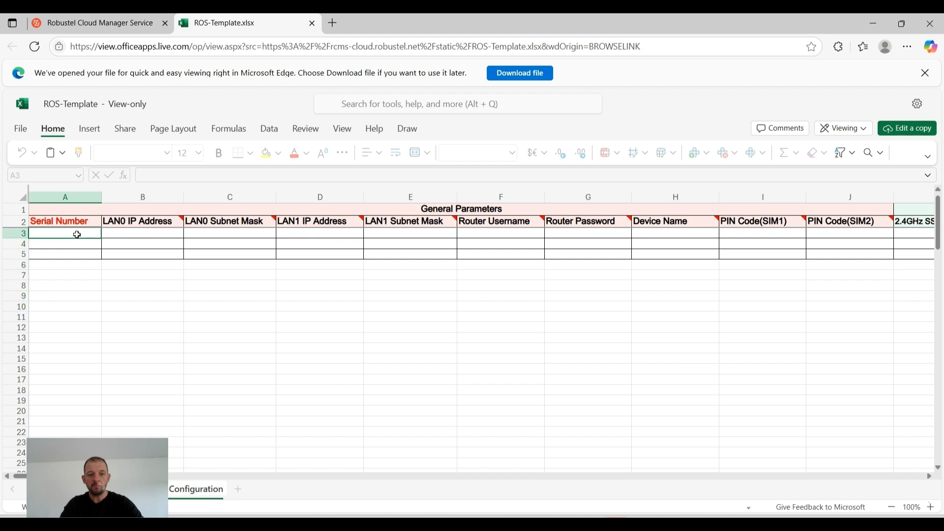
# Review the General Parameters and WiFi columns, including the 2.4GHz SSID and password cells in the first device row
pyautogui.press('Right')
pyautogui.press('Right')
pyautogui.press('Right')
pyautogui.press('Right')
pyautogui.press('Right')
pyautogui.press('Right')
pyautogui.press('Right')
pyautogui.press('Right')
pyautogui.press('Right')
pyautogui.press('Right')
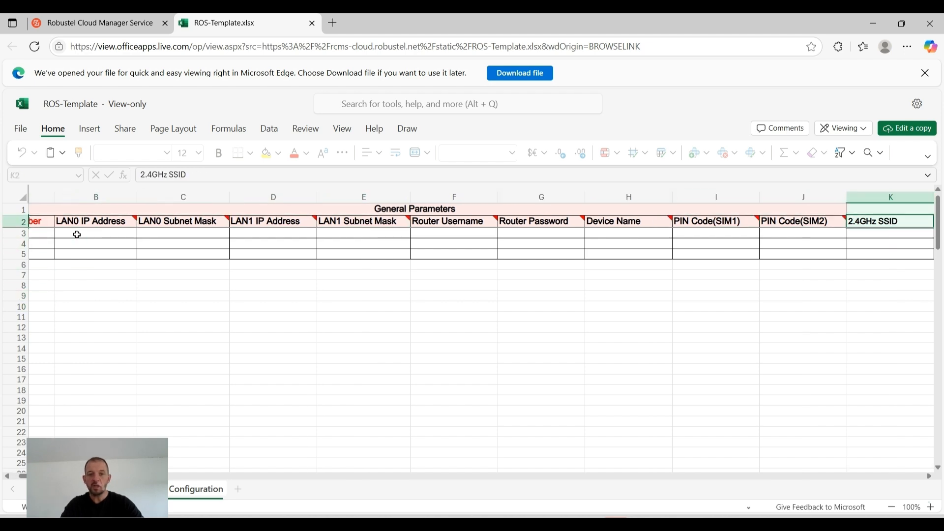
pyautogui.press('Right')
pyautogui.press('Right')
pyautogui.press('Right')
pyautogui.press('Right')
pyautogui.press('Right')
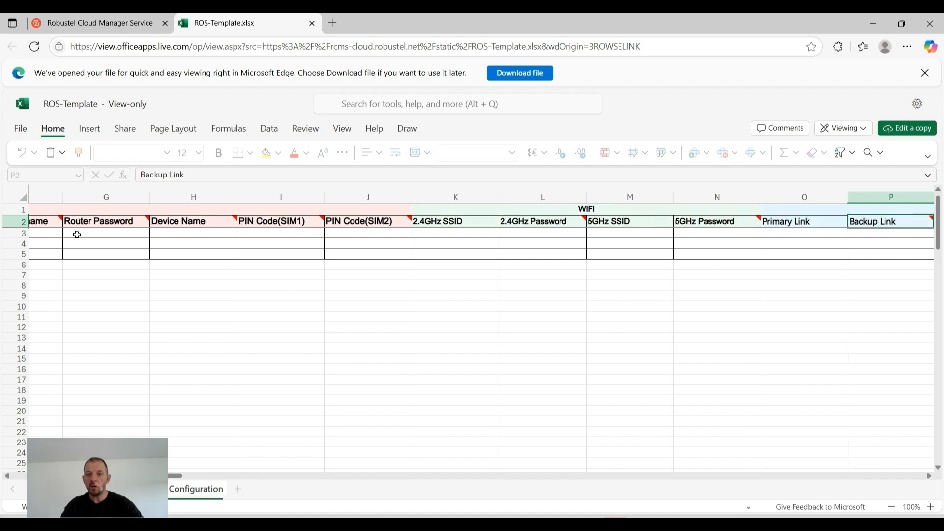
pyautogui.press('Left')
pyautogui.press('Left')
pyautogui.press('Left')
pyautogui.press('Left')
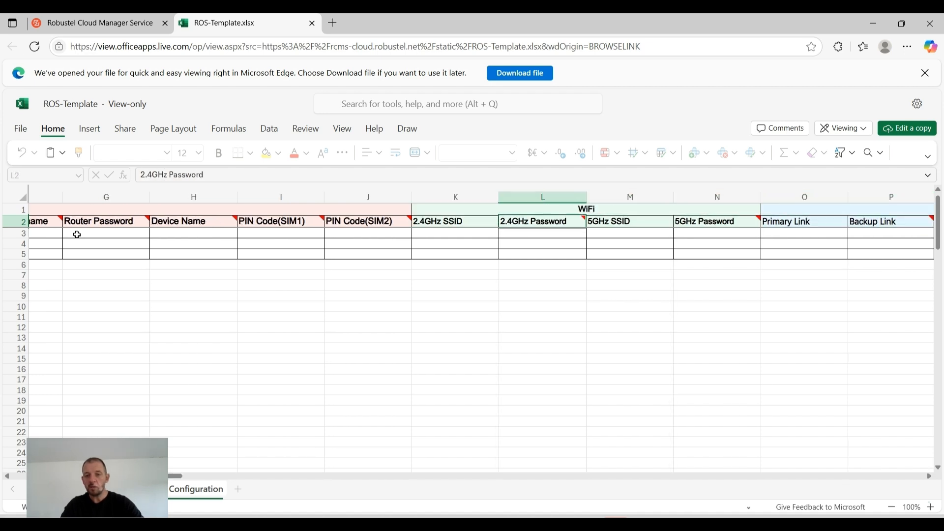
pyautogui.press('Down')
pyautogui.press('Left')
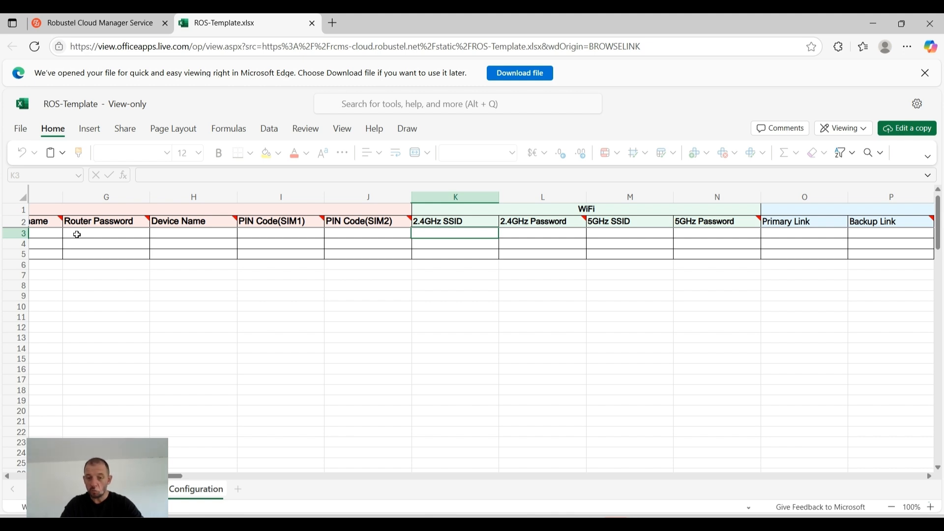
pyautogui.press('Right')
pyautogui.press('Left')
pyautogui.press('Right')
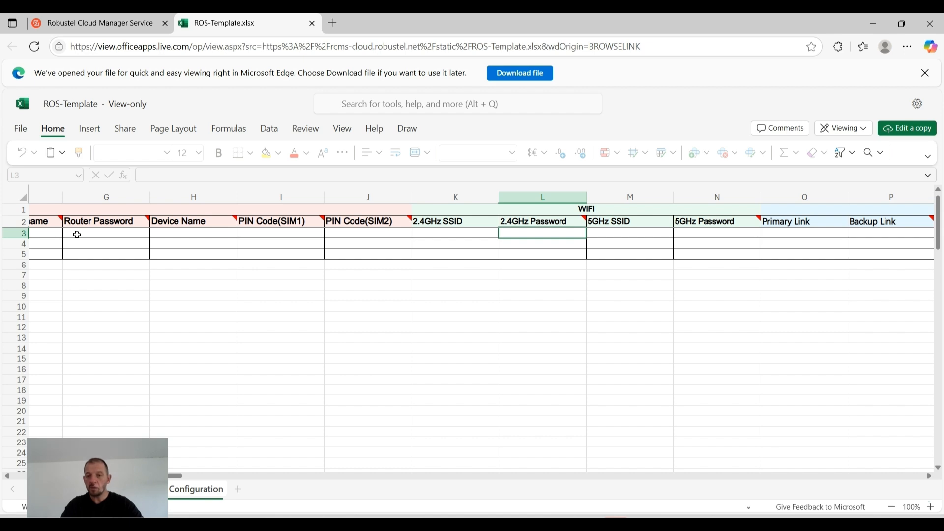
# Review the Link Manager columns, from Primary Link through the WWAN, static and PPPoE settings, up to the E2C Modbus column
pyautogui.press('Right')
pyautogui.press('Right')
pyautogui.press('Right')
pyautogui.press('Right')
pyautogui.press('Right')
pyautogui.press('Right')
pyautogui.press('Right')
pyautogui.press('Right')
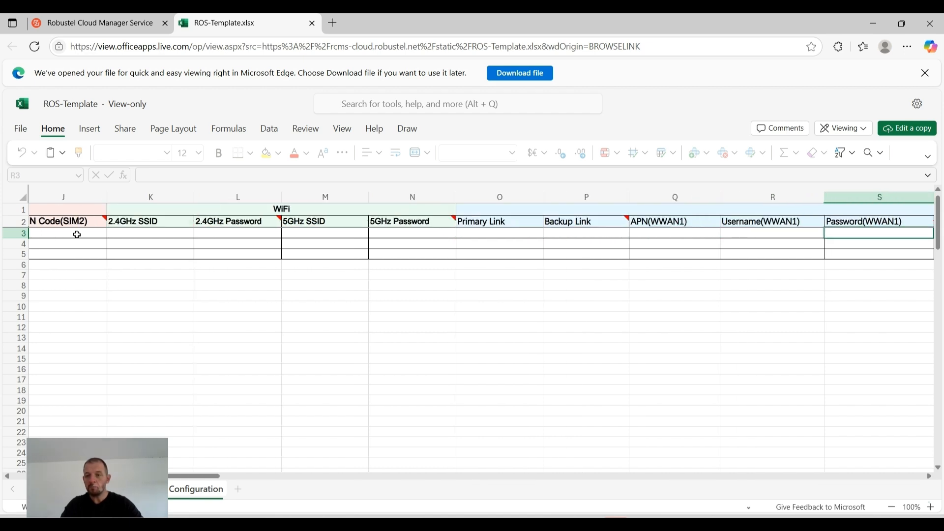
pyautogui.press('Left')
pyautogui.press('Left')
pyautogui.press('Right')
pyautogui.press('Right')
pyautogui.press('Right')
pyautogui.press('Right')
pyautogui.press('Right')
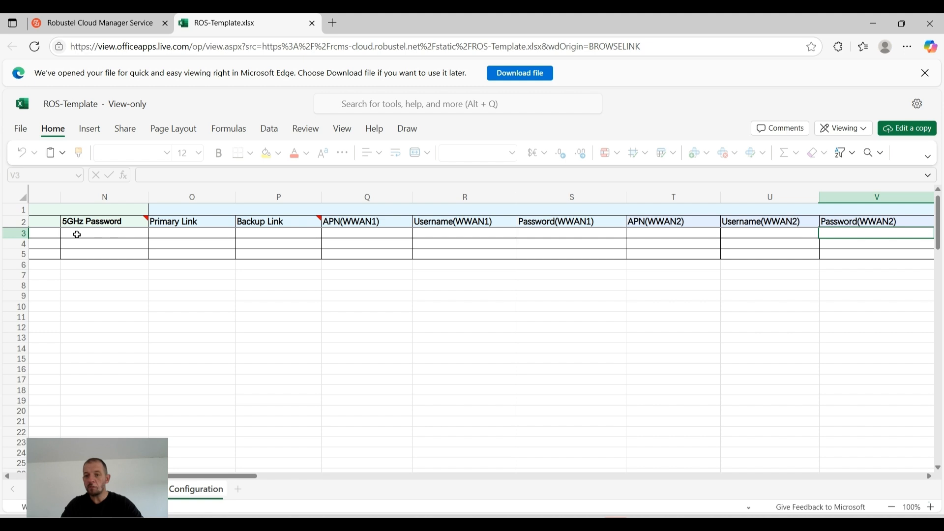
pyautogui.press('Right')
pyautogui.press('Right')
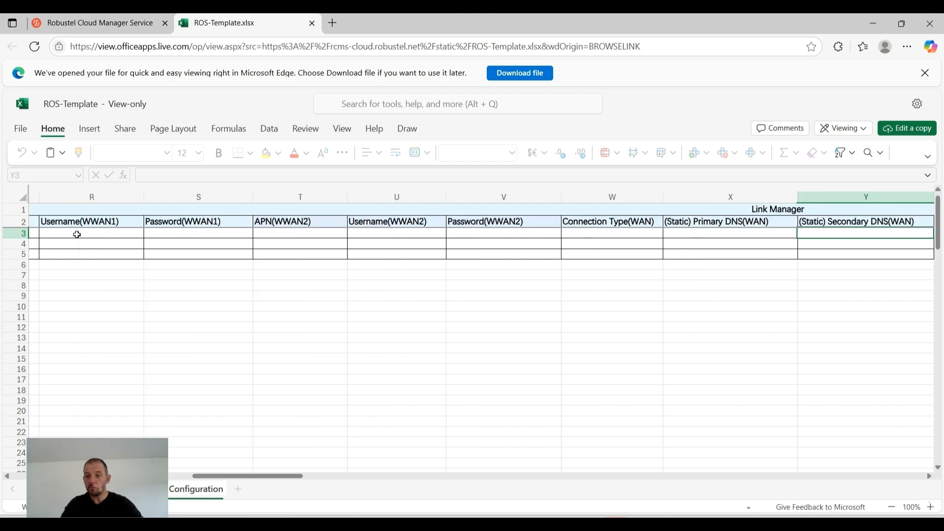
pyautogui.press('Left')
pyautogui.press('Left')
pyautogui.press('Right')
pyautogui.press('Right')
pyautogui.press('Right')
pyautogui.press('Right')
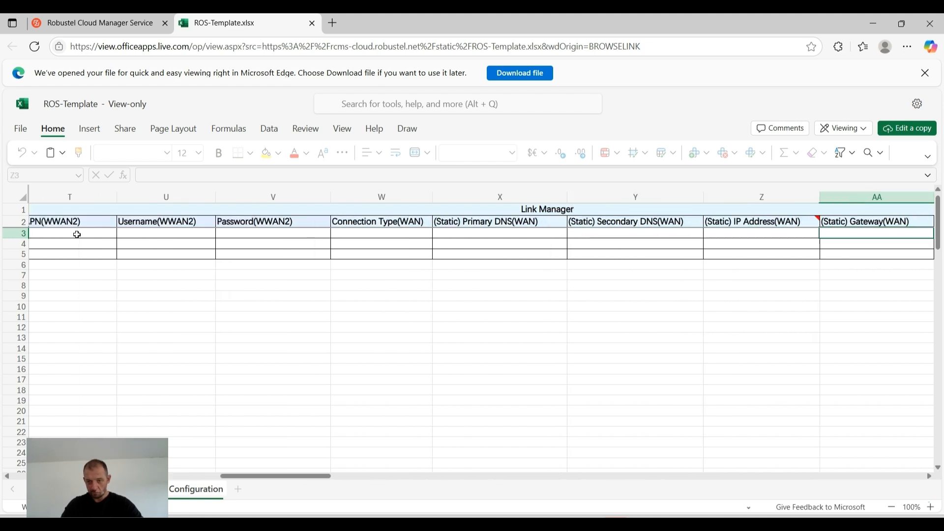
pyautogui.press('Right')
pyautogui.press('Right')
pyautogui.press('Right')
pyautogui.press('Right')
pyautogui.press('Right')
pyautogui.press('Right')
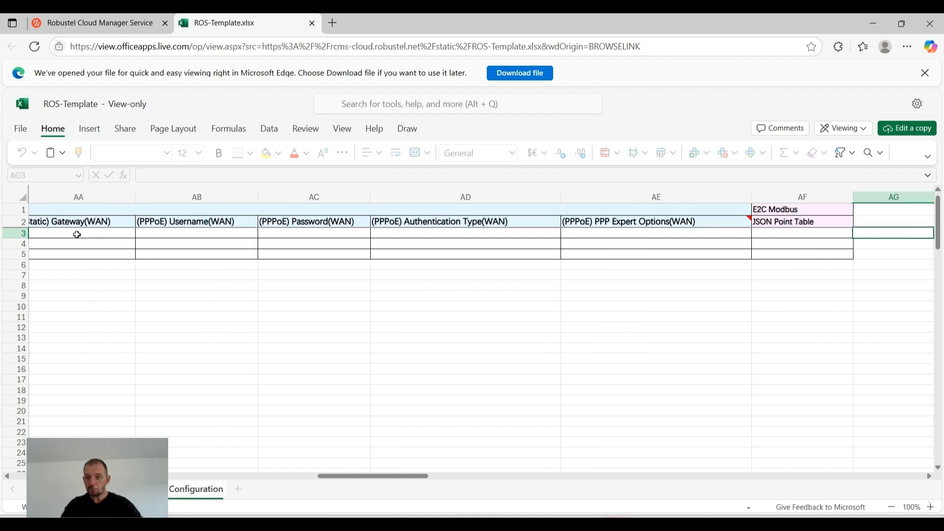
# Go back to the Serial Number column and close the ROS-Template.xlsx spreadsheet
pyautogui.press('Left')
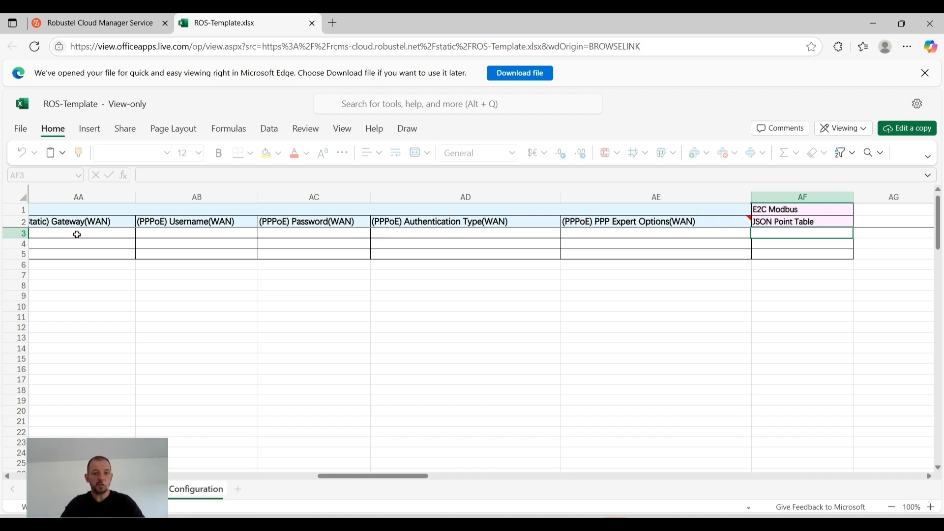
pyautogui.press('Left')
pyautogui.press('Left')
pyautogui.press('Left')
pyautogui.press('Left')
pyautogui.press('Left')
pyautogui.press('Left')
pyautogui.press('Left')
pyautogui.press('Left')
pyautogui.press('Left')
pyautogui.press('Left')
pyautogui.press('Left')
pyautogui.press('Left')
pyautogui.press('Left')
pyautogui.press('Left')
pyautogui.press('Left')
pyautogui.press('Left')
pyautogui.press('Left')
pyautogui.press('Left')
pyautogui.press('Left')
pyautogui.press('Left')
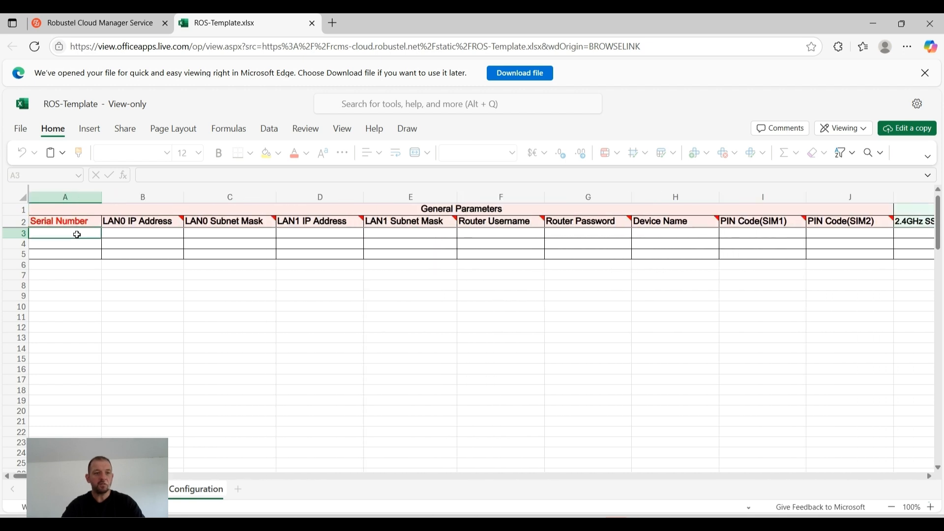
pyautogui.click(312, 24)
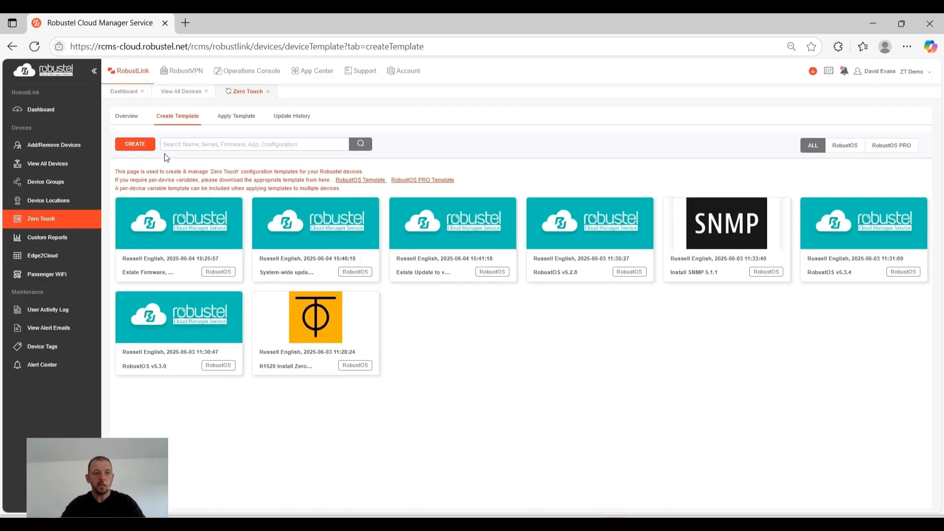
# Show the Zero Touch update history and sort it by template name in descending order
pyautogui.click(284, 121)
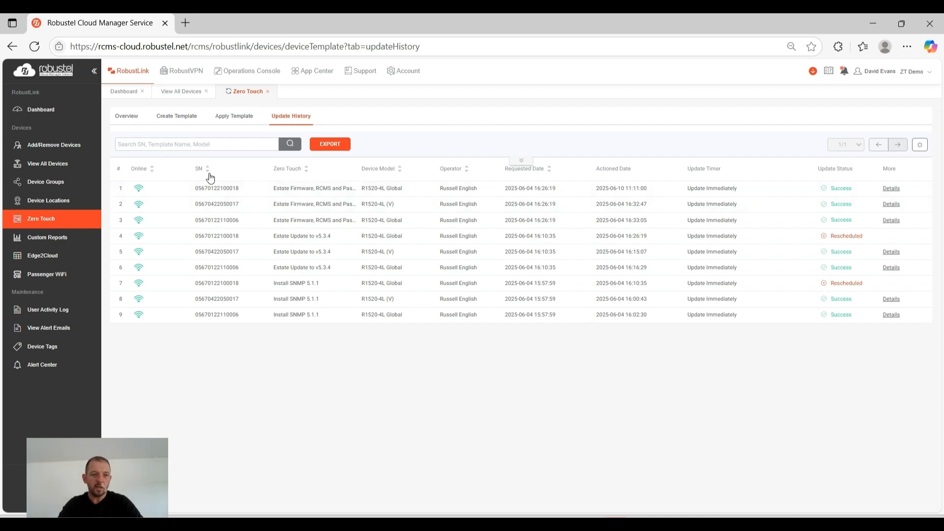
pyautogui.click(306, 171)
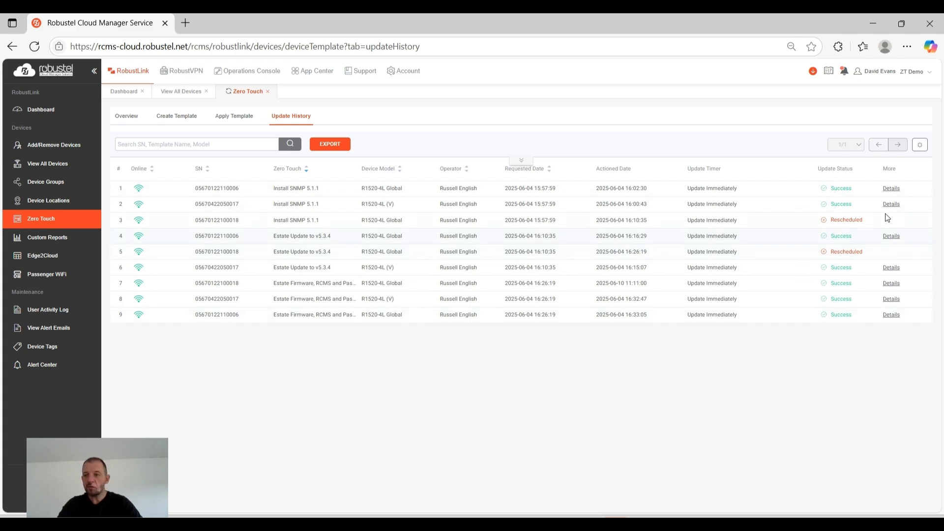
# Inspect the update details of the first two Install SNMP 5.1.1 entries and the last Estate Firmware entry
pyautogui.click(891, 190)
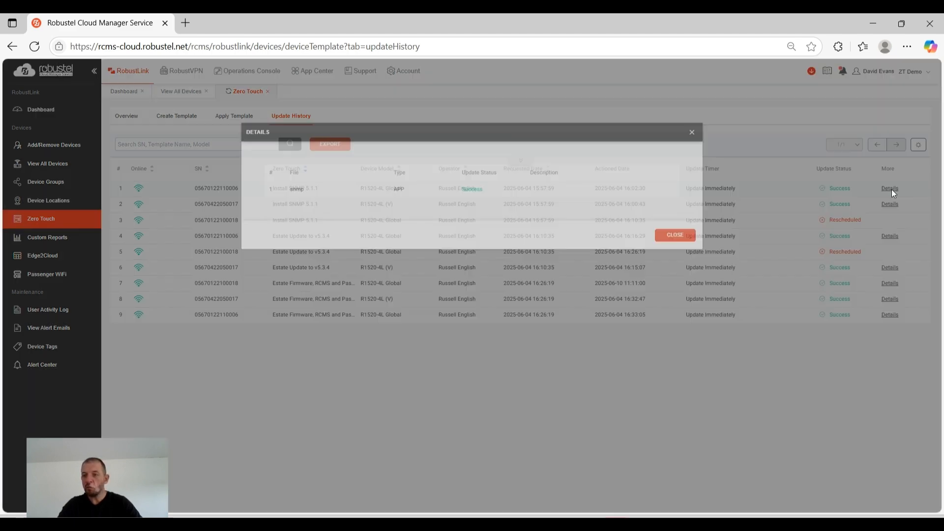
pyautogui.click(683, 240)
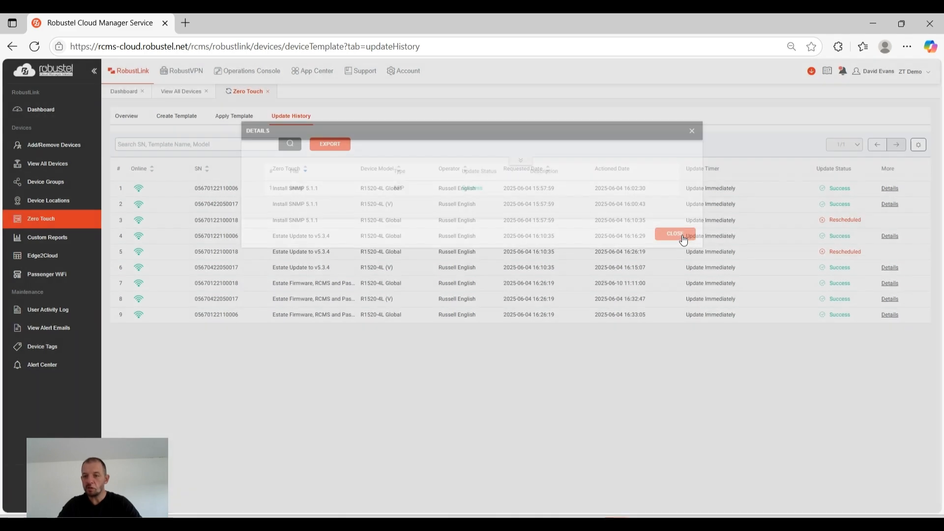
pyautogui.click(890, 204)
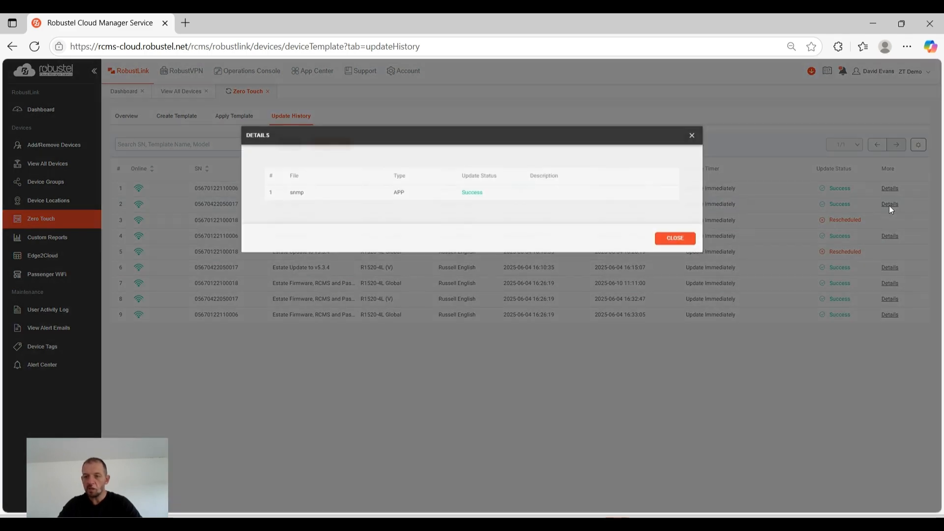
pyautogui.click(677, 239)
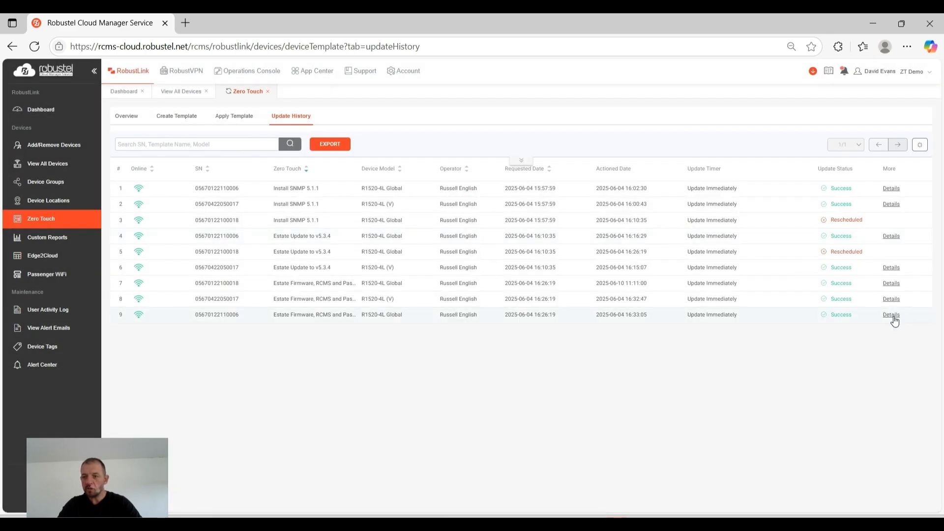
pyautogui.click(894, 315)
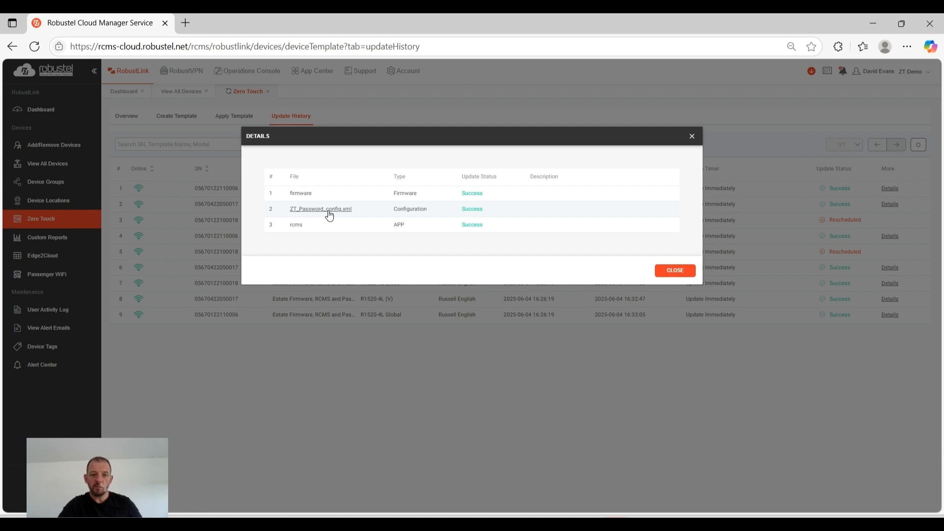
pyautogui.click(668, 274)
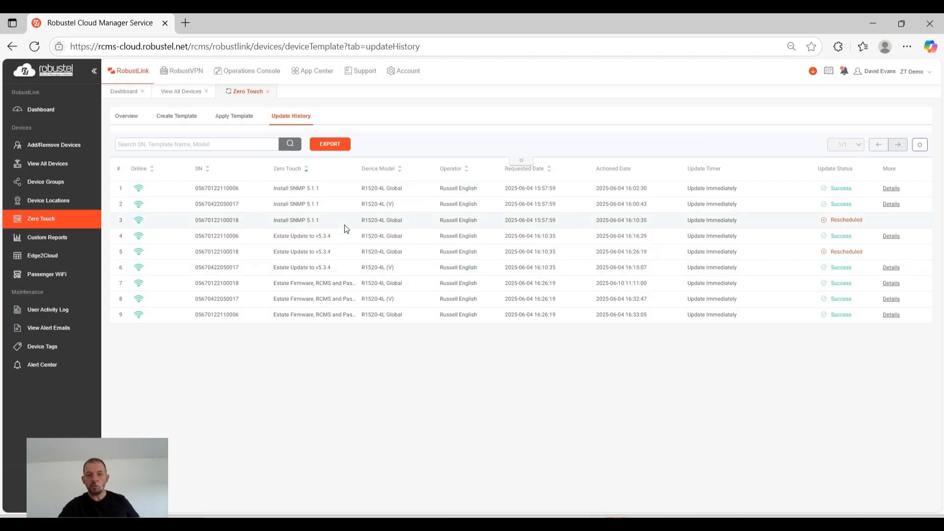
# Return to the Zero Touch provisioning overview page
pyautogui.click(46, 222)
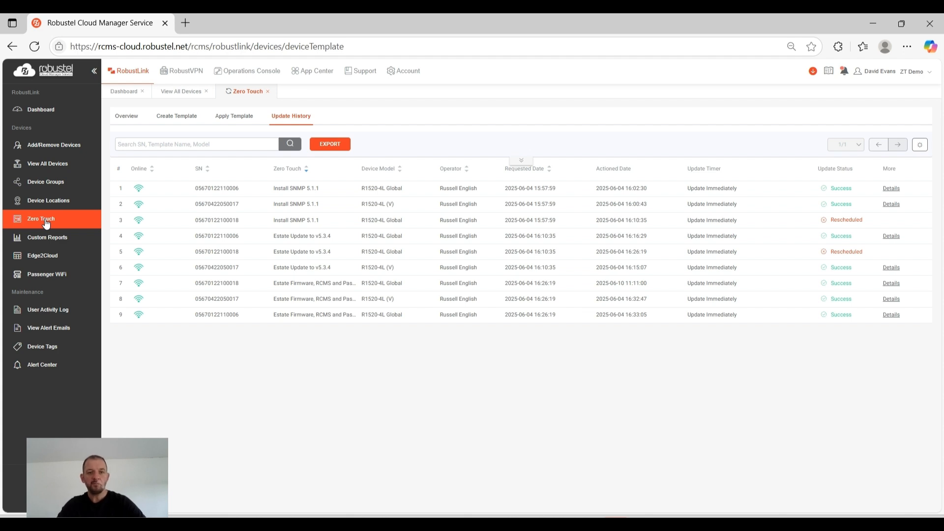
pyautogui.click(131, 116)
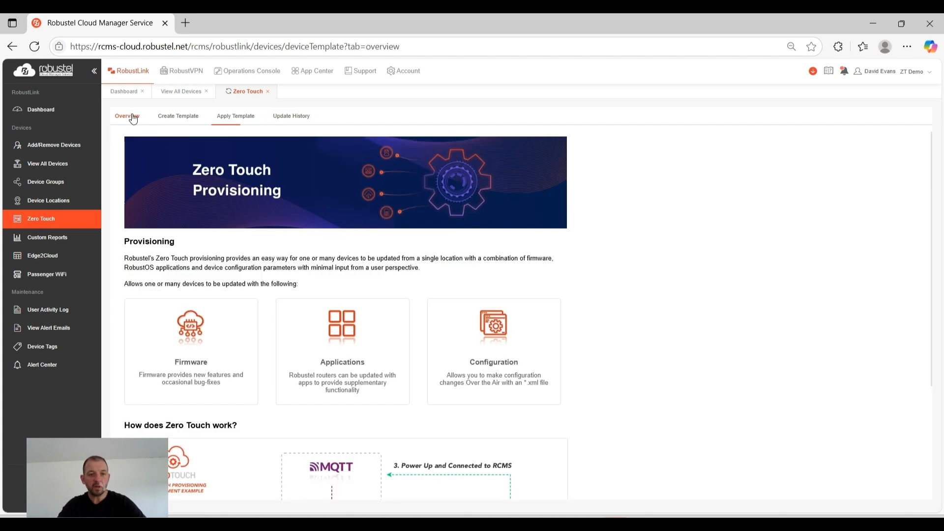